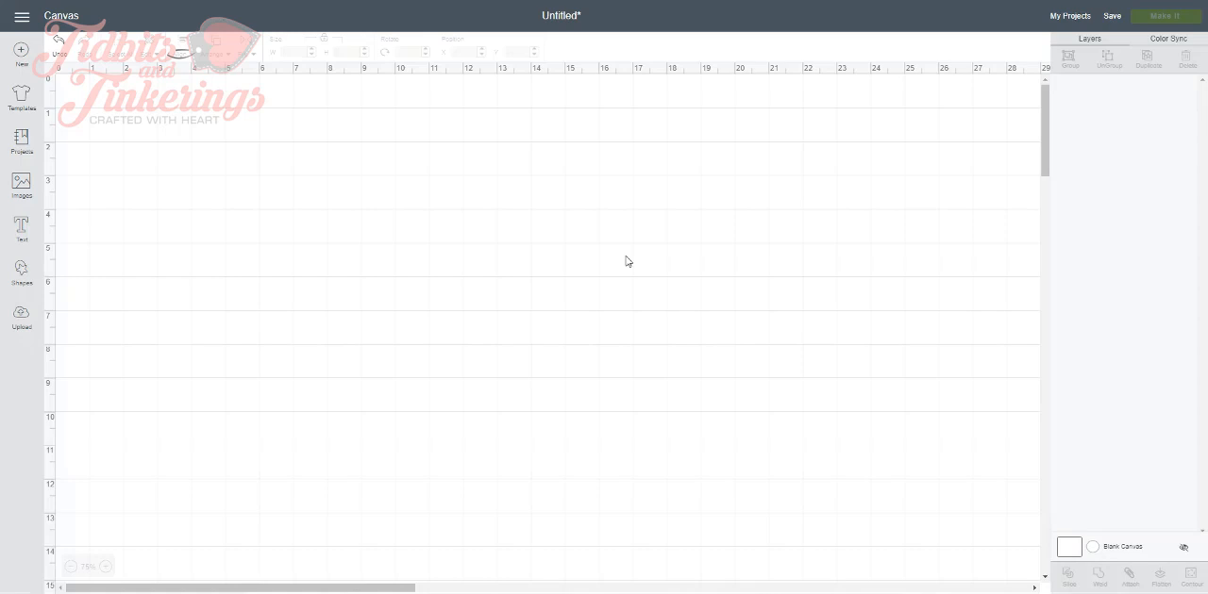
Insert a square shape near the upper middle of the canvas and recolor it light teal
click(27, 283)
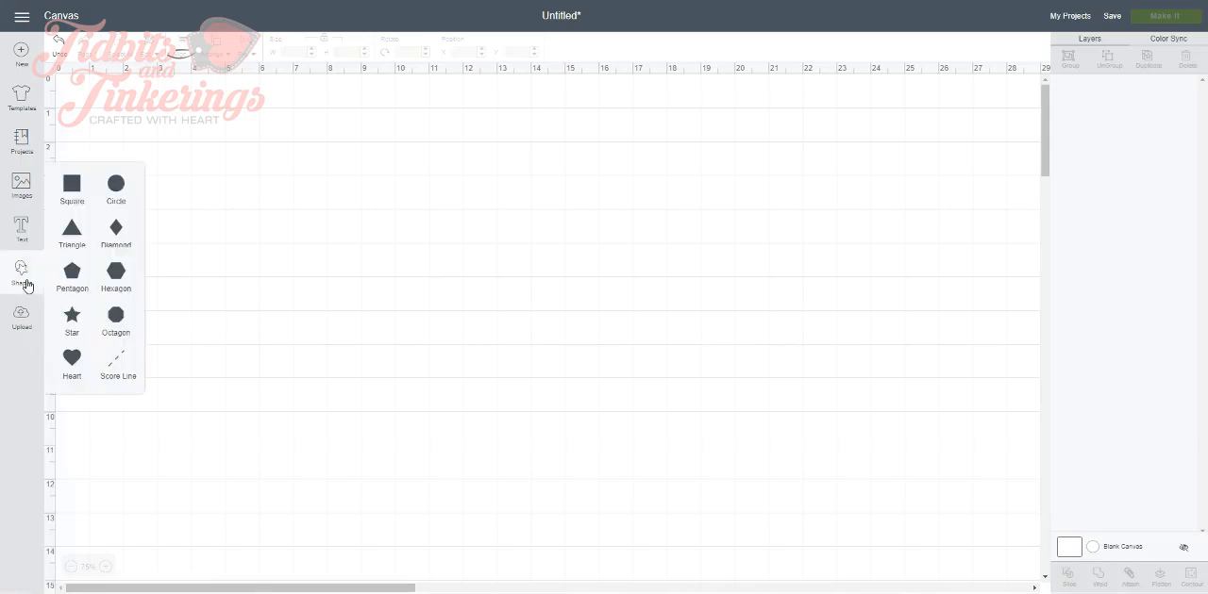
click(72, 186)
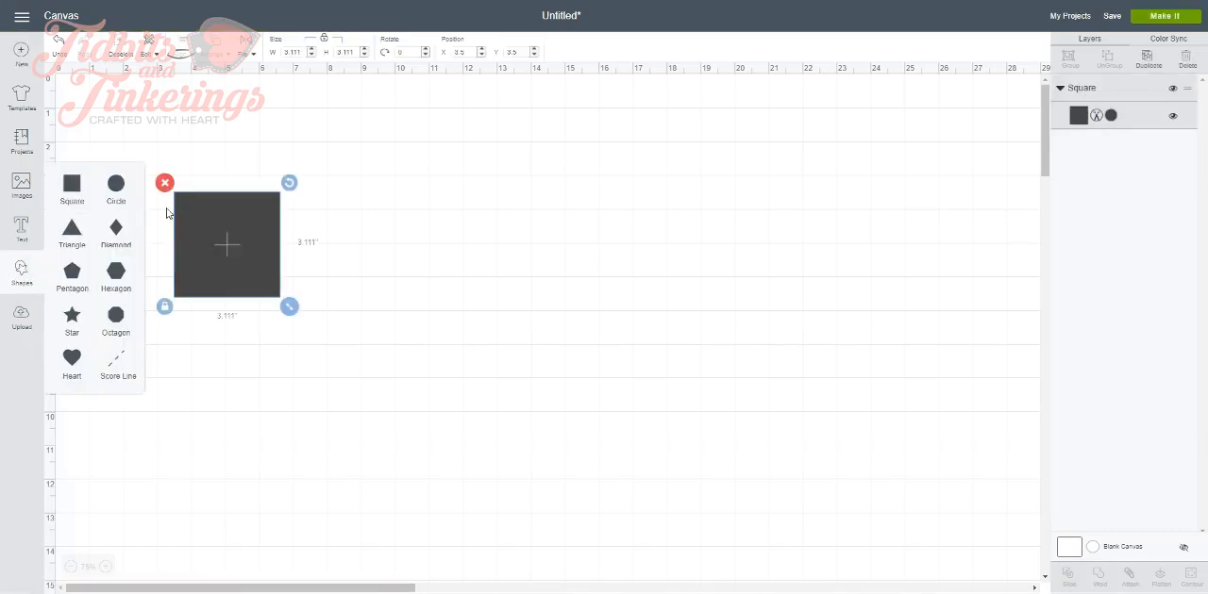
drag(223, 236, 449, 233)
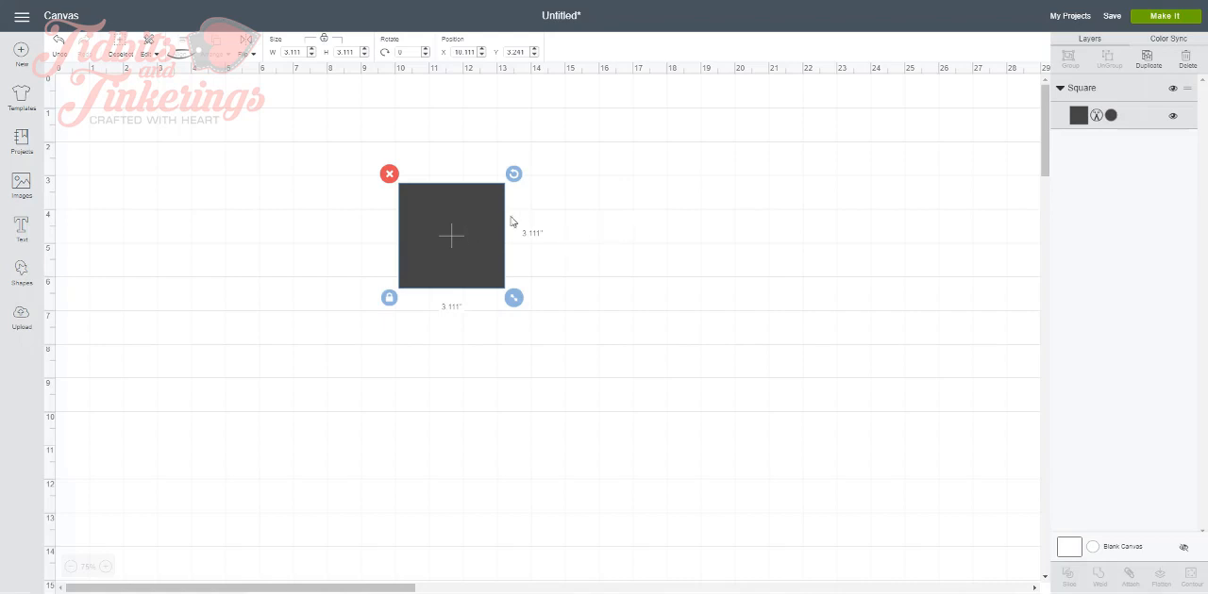
drag(460, 248, 498, 241)
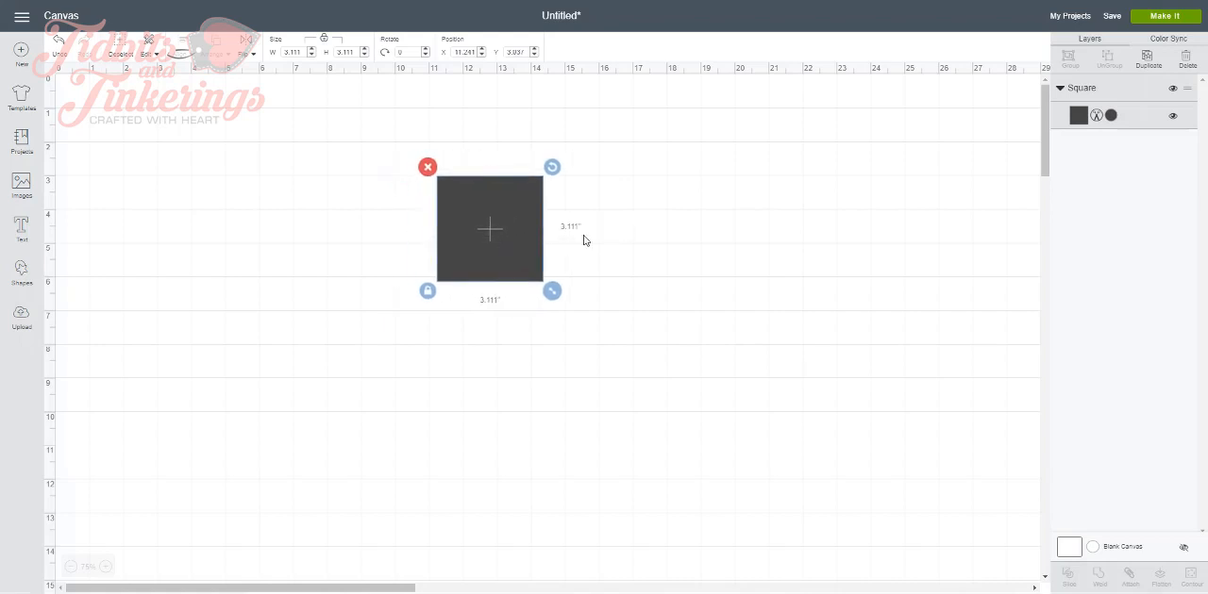
click(1111, 115)
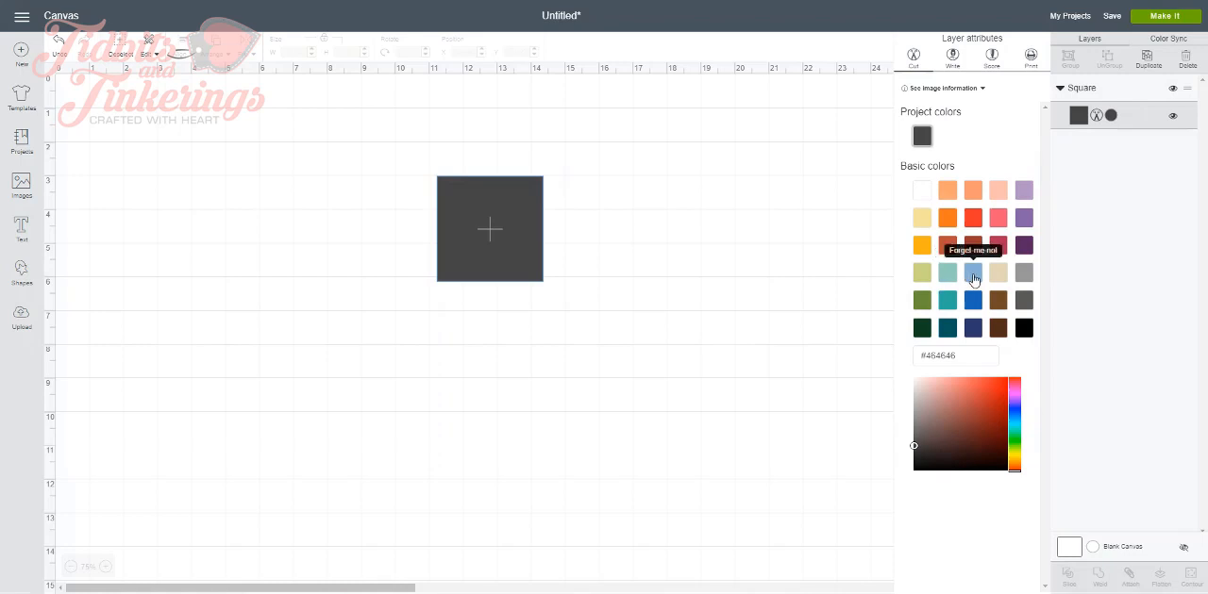
click(947, 276)
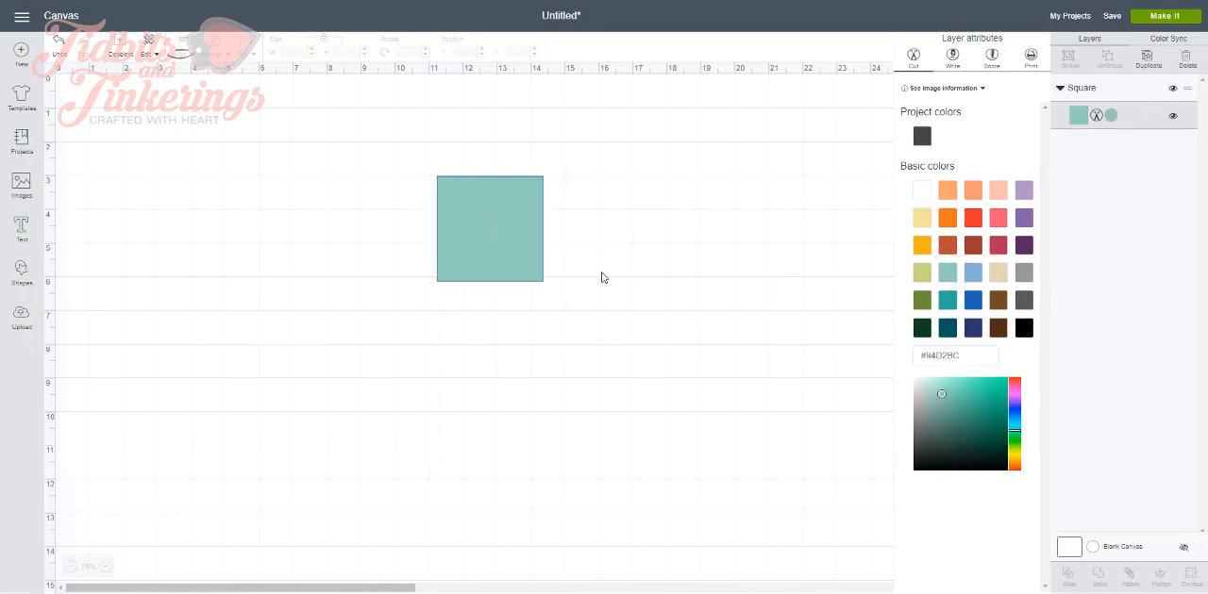
Unlock the square's proportions, enlarge it to about 6.98 by 6.72 inches, and reposition it near the canvas's upper edge
drag(509, 249, 523, 256)
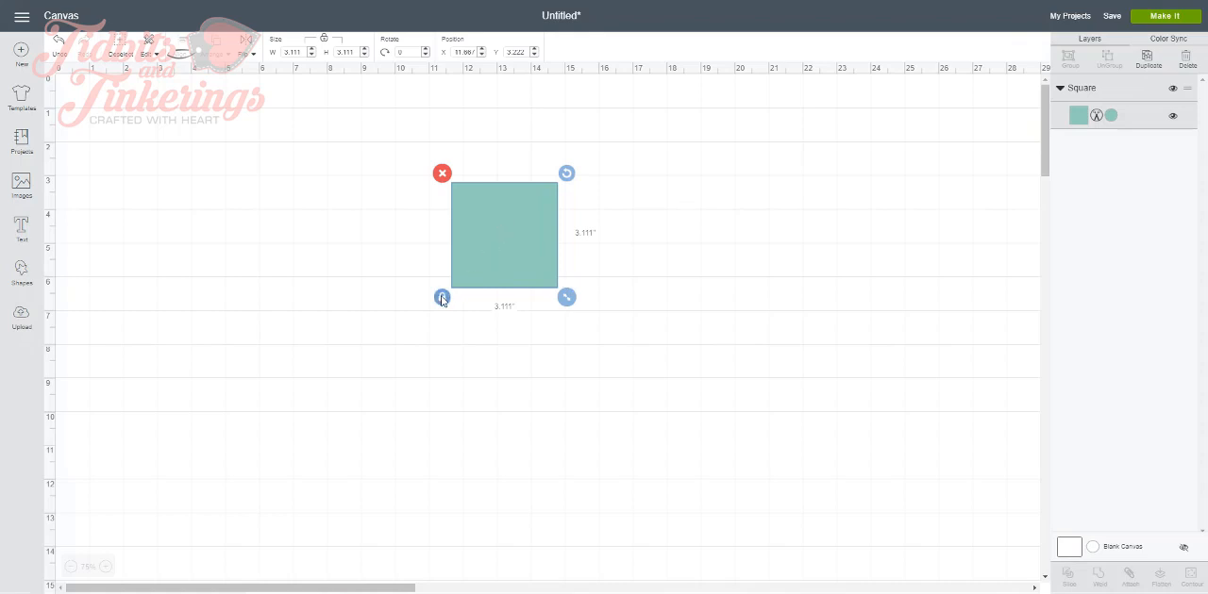
drag(567, 298, 697, 421)
drag(606, 324, 534, 261)
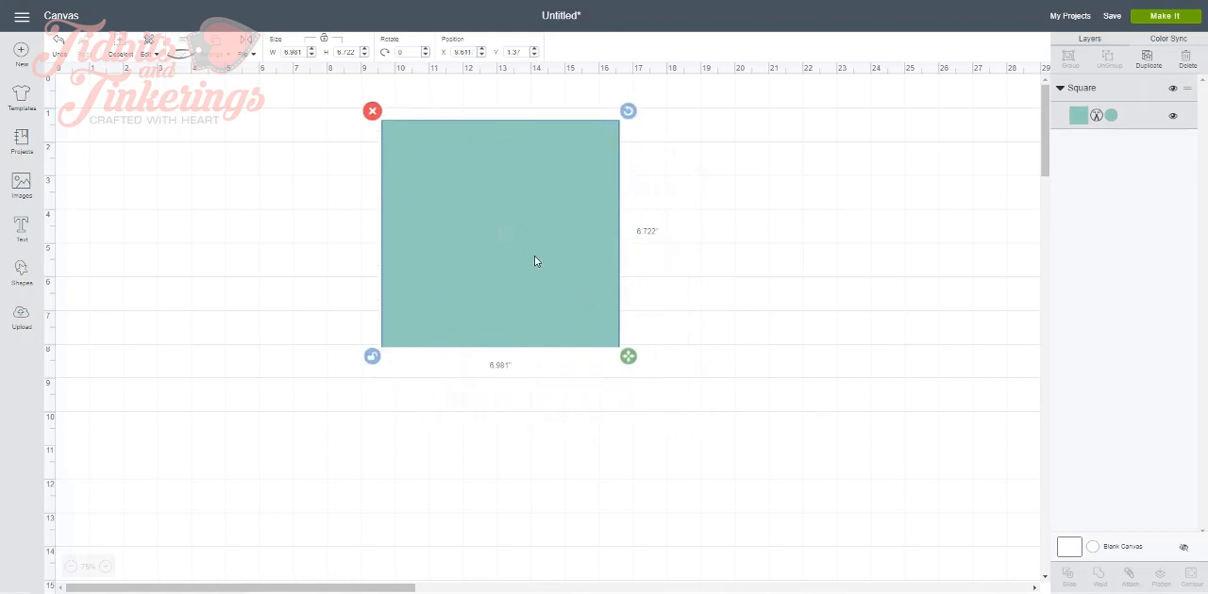
click(297, 302)
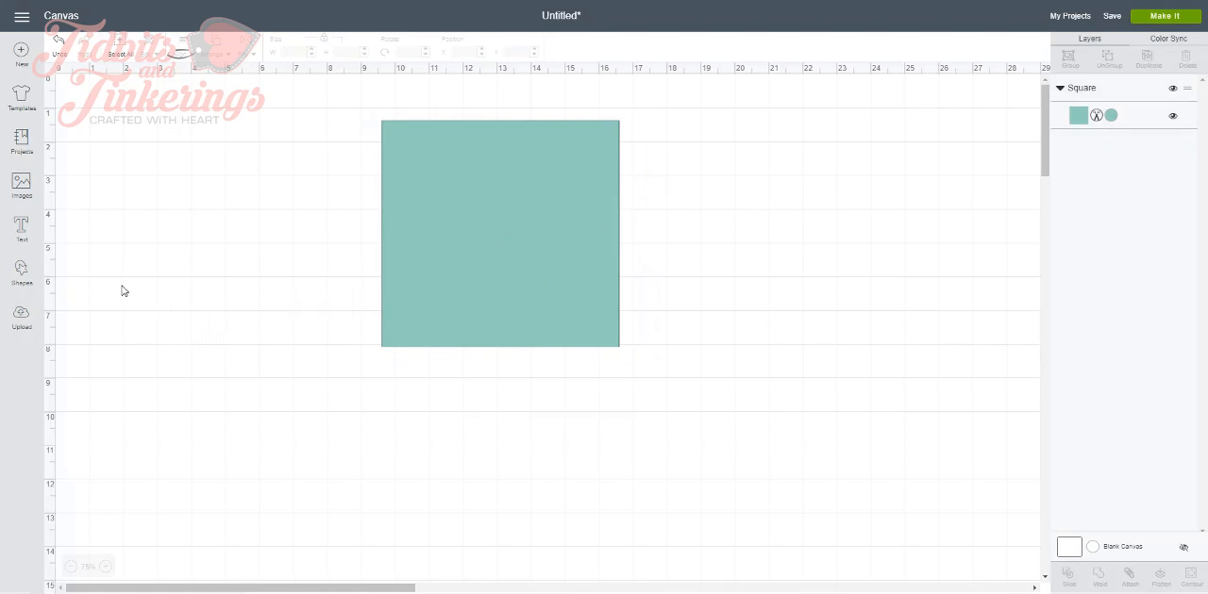
Insert a score line beside the teal square and rotate it 90 degrees
click(21, 273)
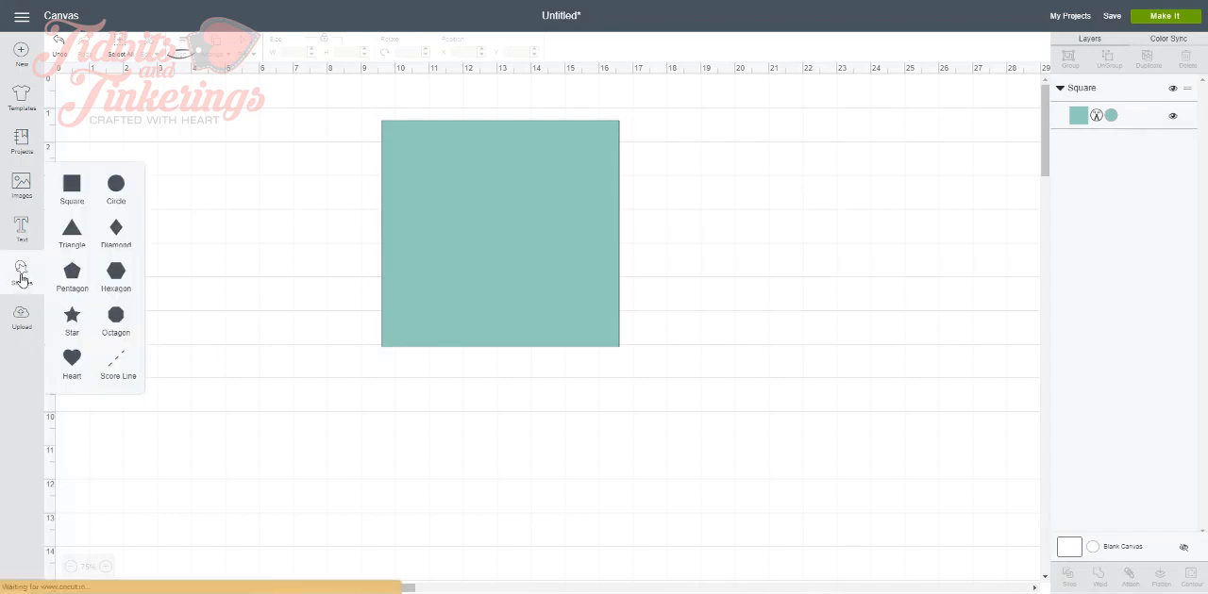
click(115, 362)
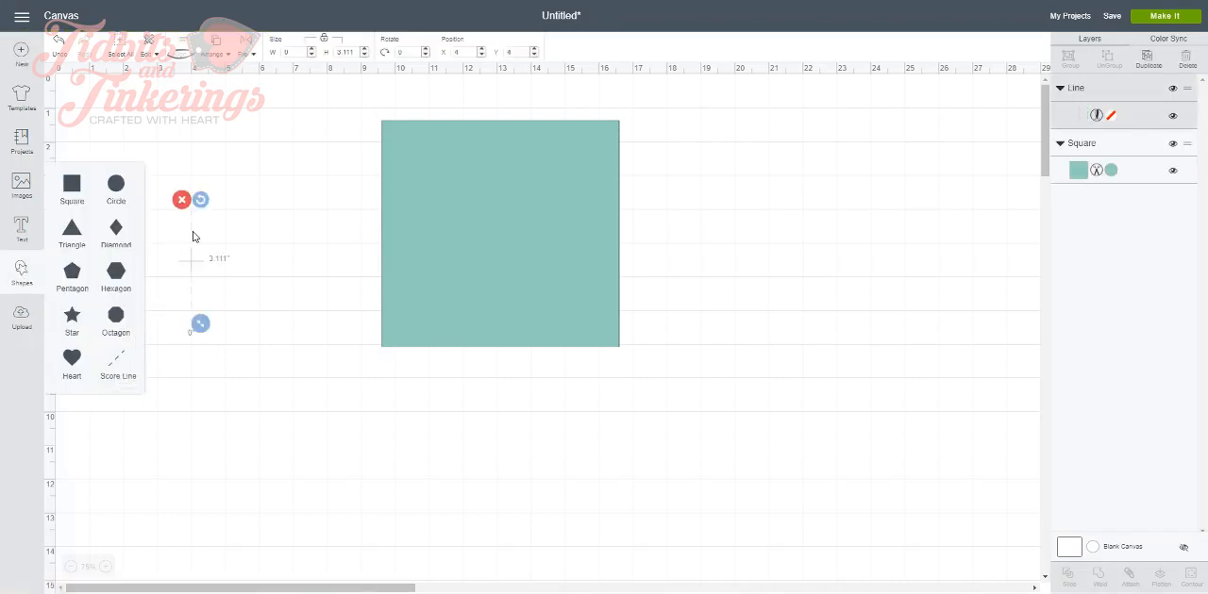
drag(192, 236, 324, 224)
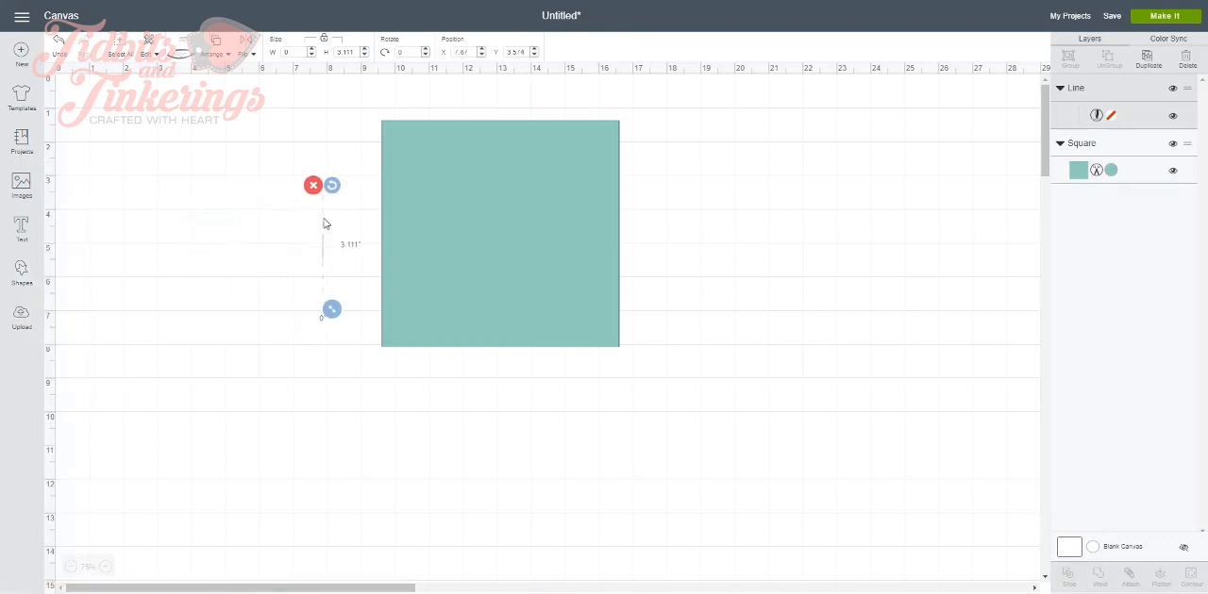
click(405, 52)
text(90)
key(Return)
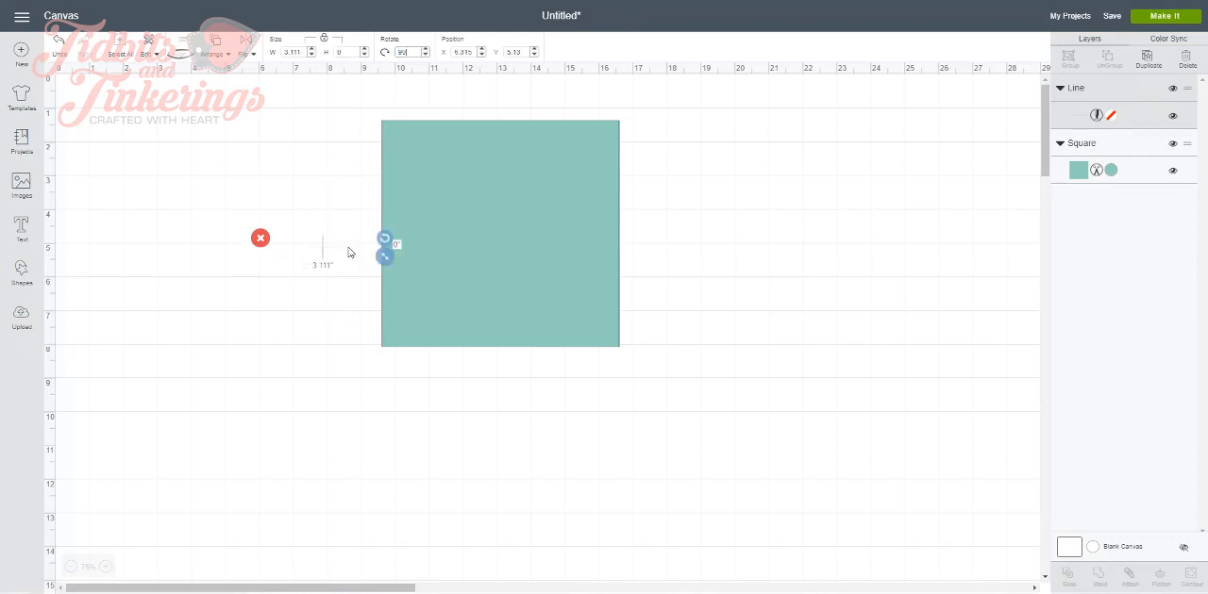
Move the score line onto the square and set its width to 6.981 inches to match the square's width
drag(347, 246, 496, 224)
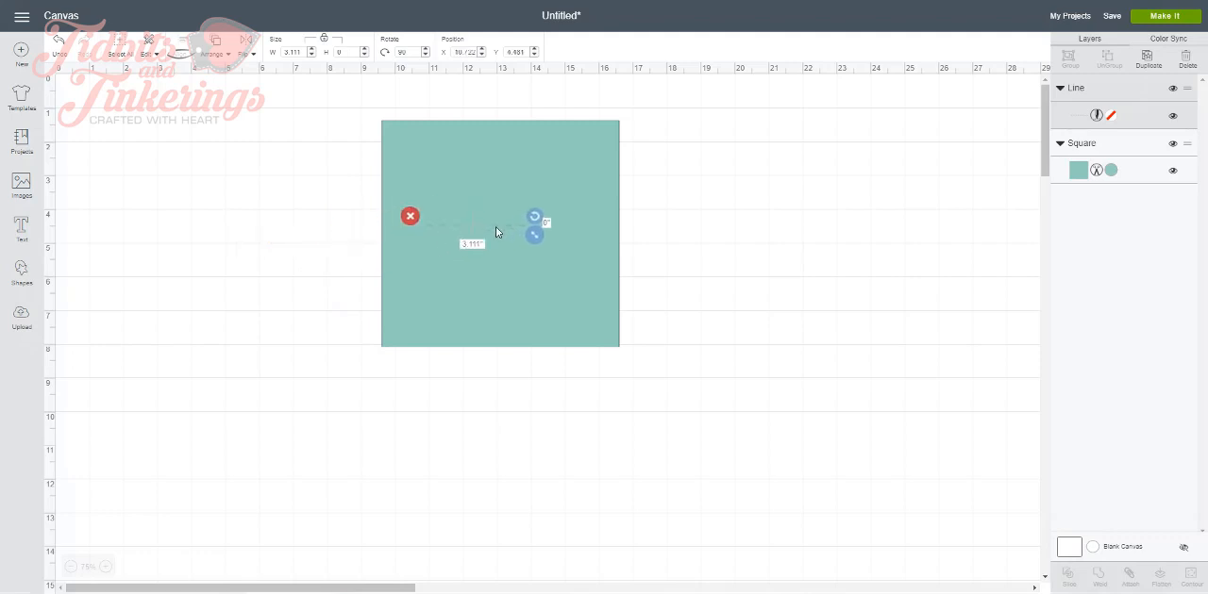
click(450, 331)
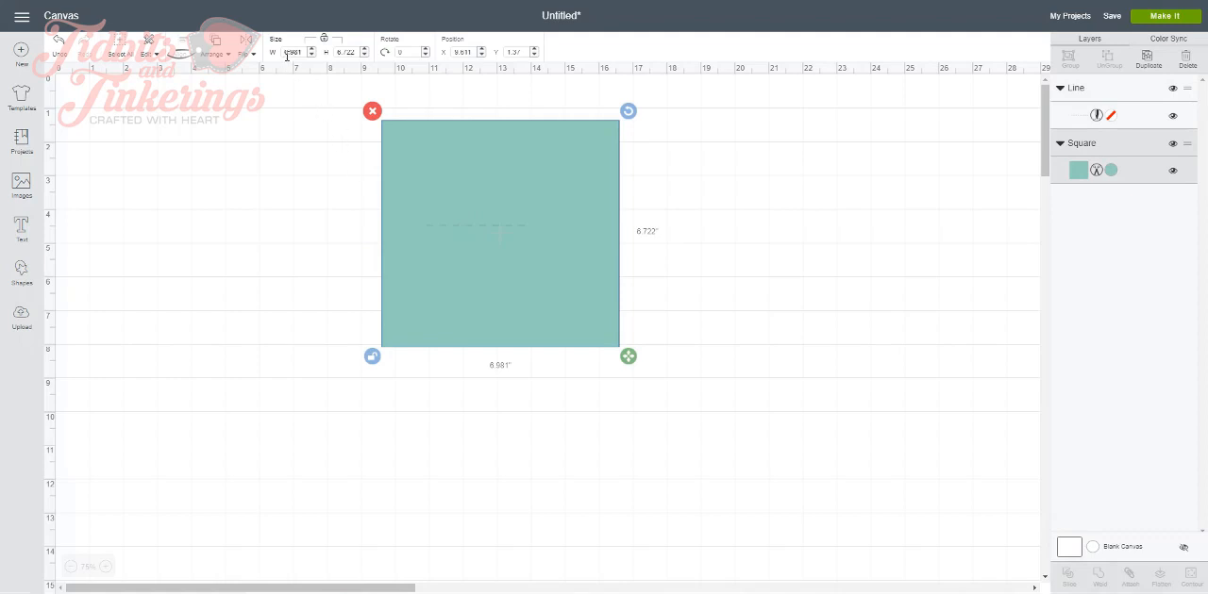
click(470, 232)
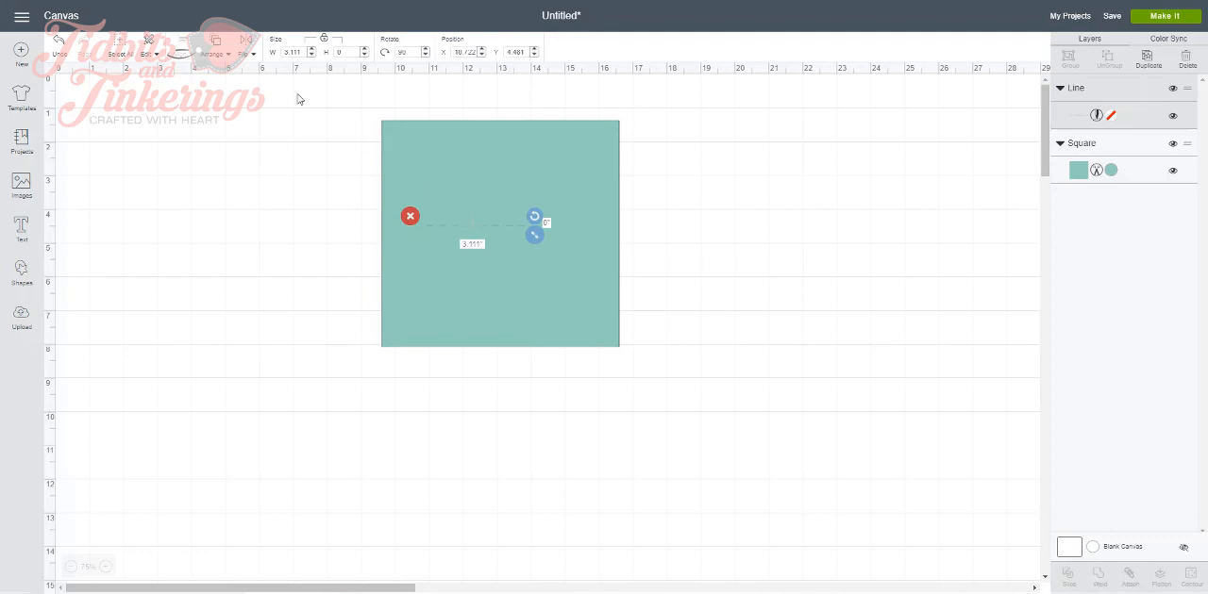
click(300, 52)
double_click(300, 52)
text(81)
key(Return)
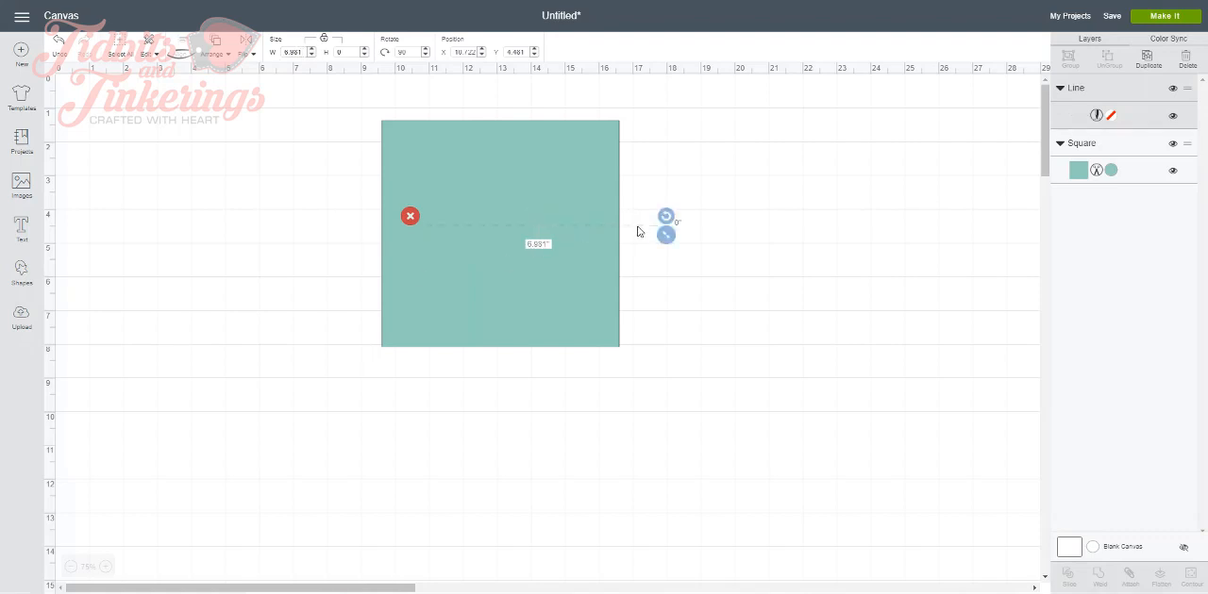
Position the score line across the middle of the square and align both objects with Center
drag(637, 231, 596, 236)
click(334, 108)
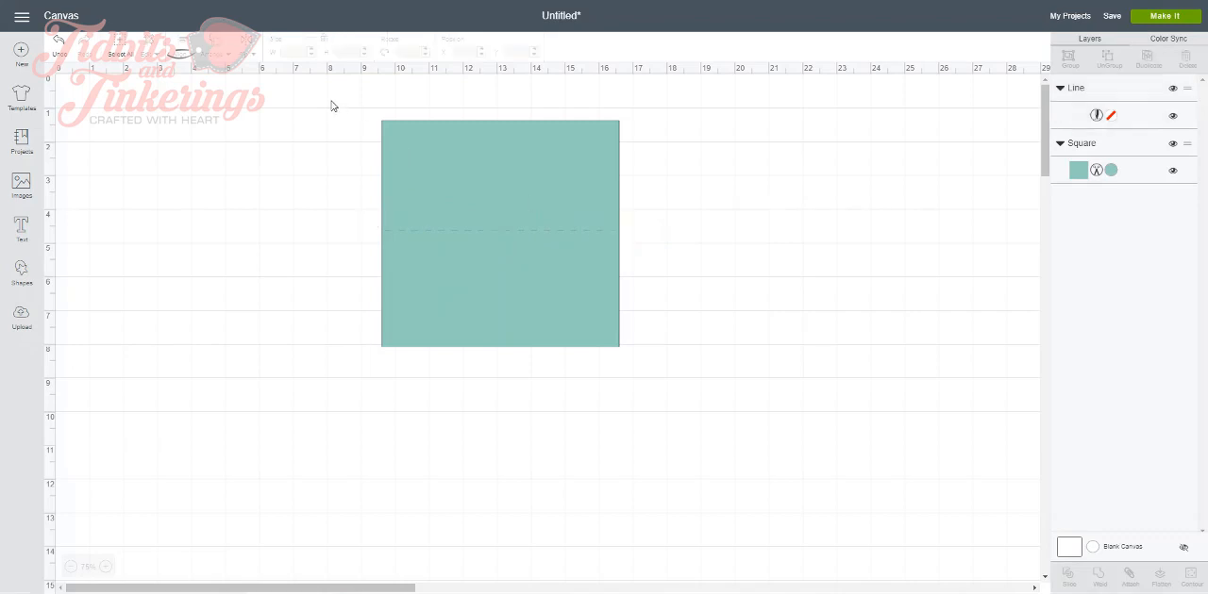
drag(340, 93, 497, 284)
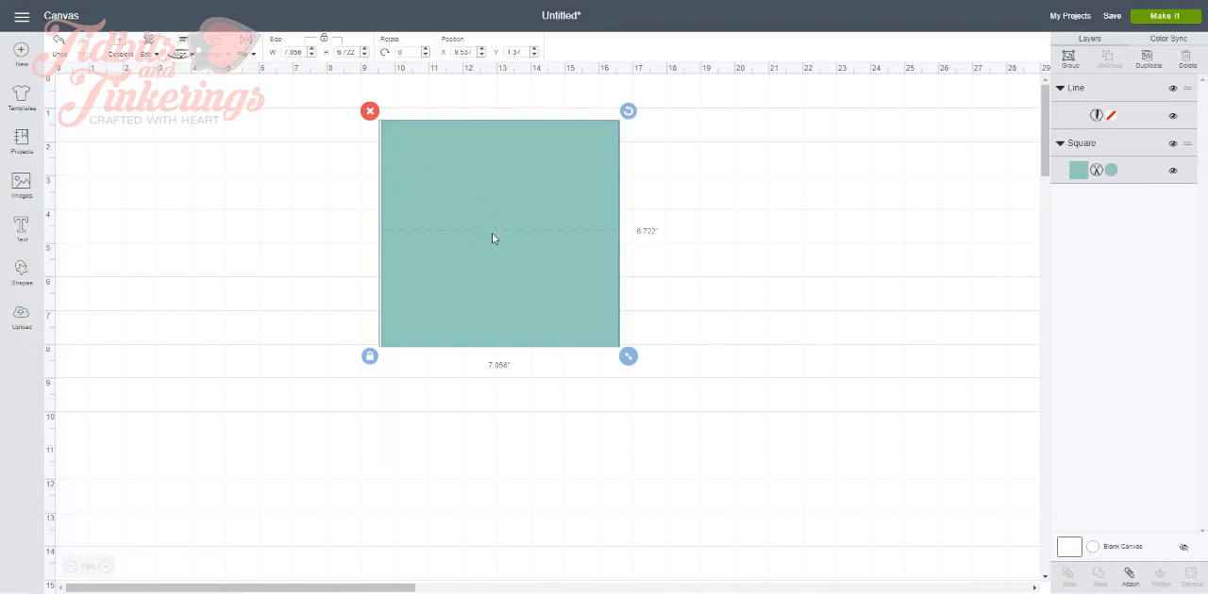
click(190, 57)
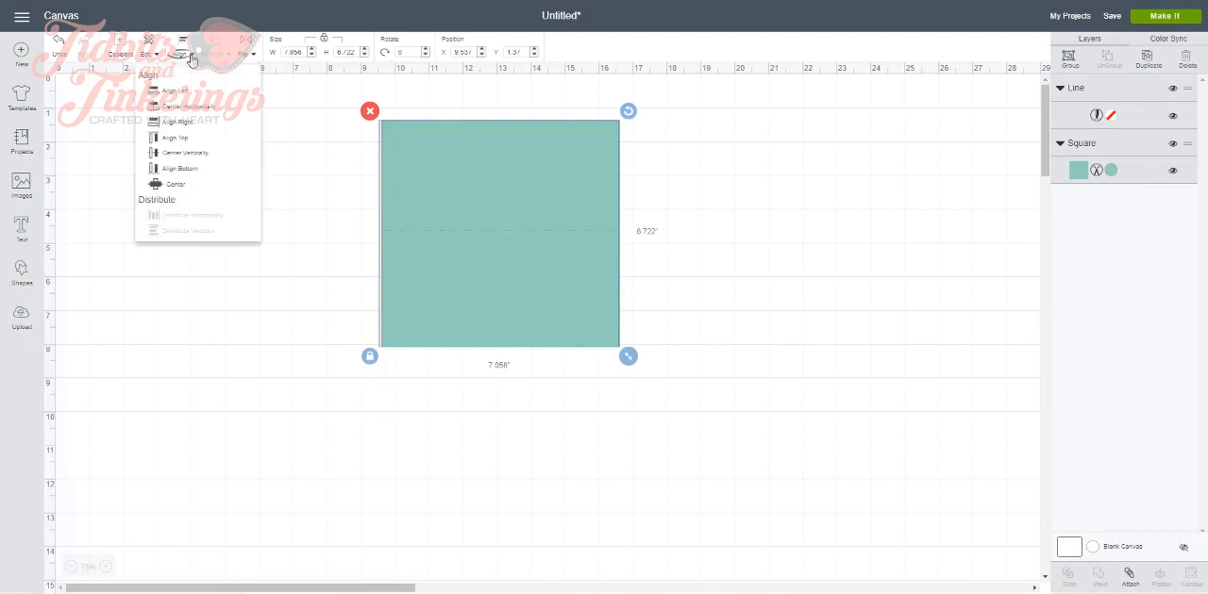
click(156, 185)
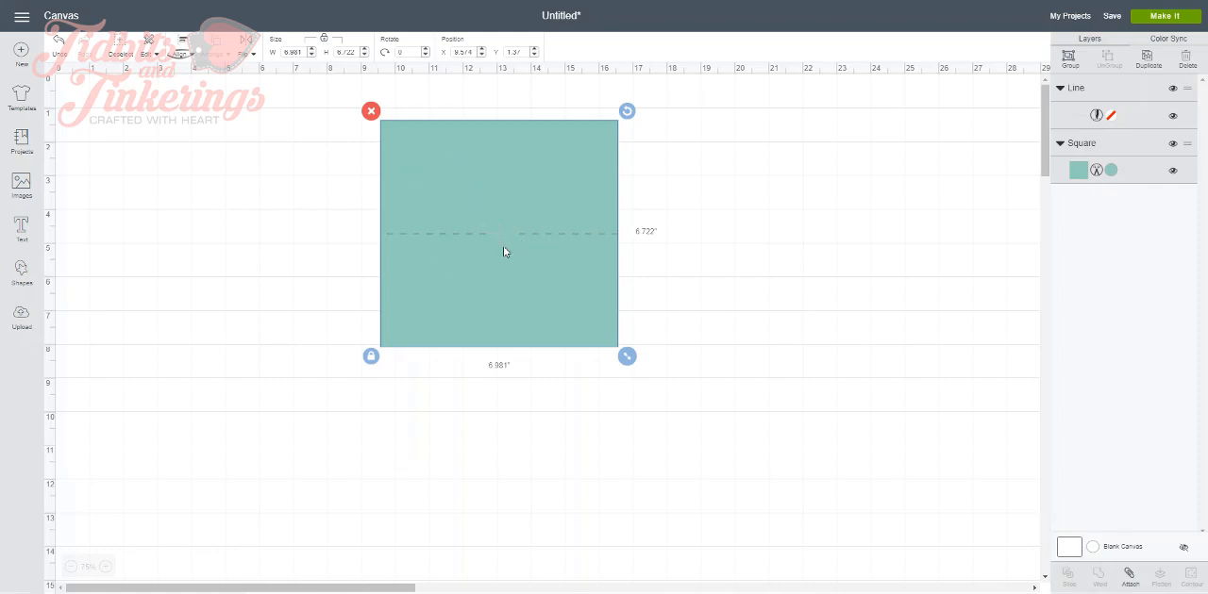
Attach the score line to the square and shift the attached card slightly lower on the canvas
click(1127, 577)
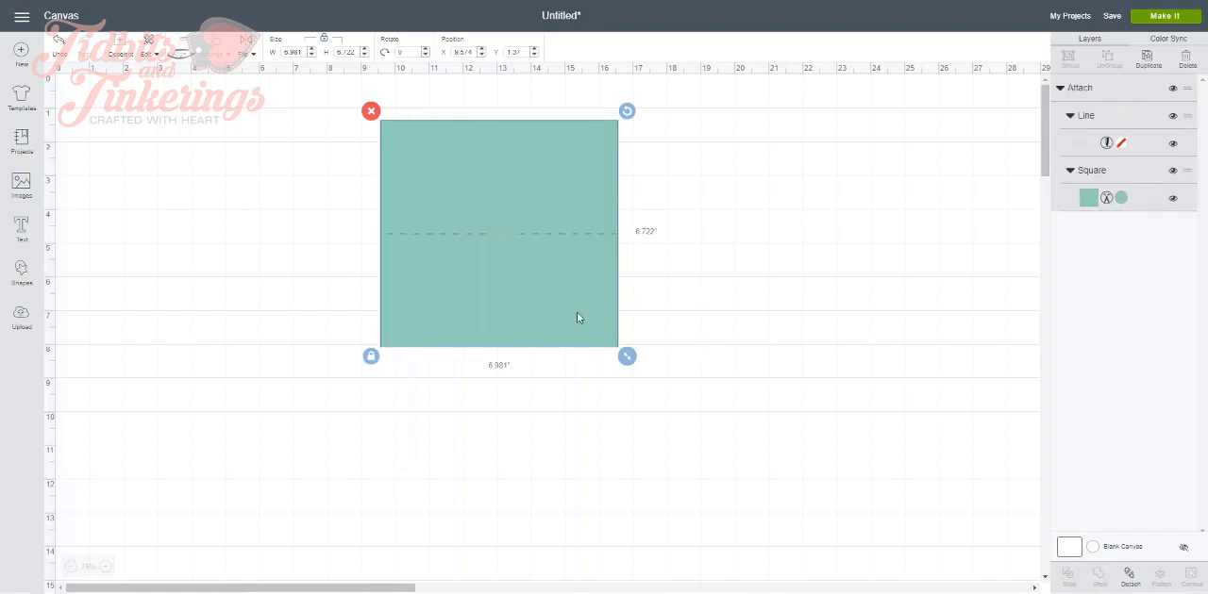
mouse_move(576, 315)
mouse_down()
mouse_move(638, 370)
mouse_move(608, 320)
mouse_move(504, 330)
mouse_move(569, 316)
mouse_up()
click(665, 323)
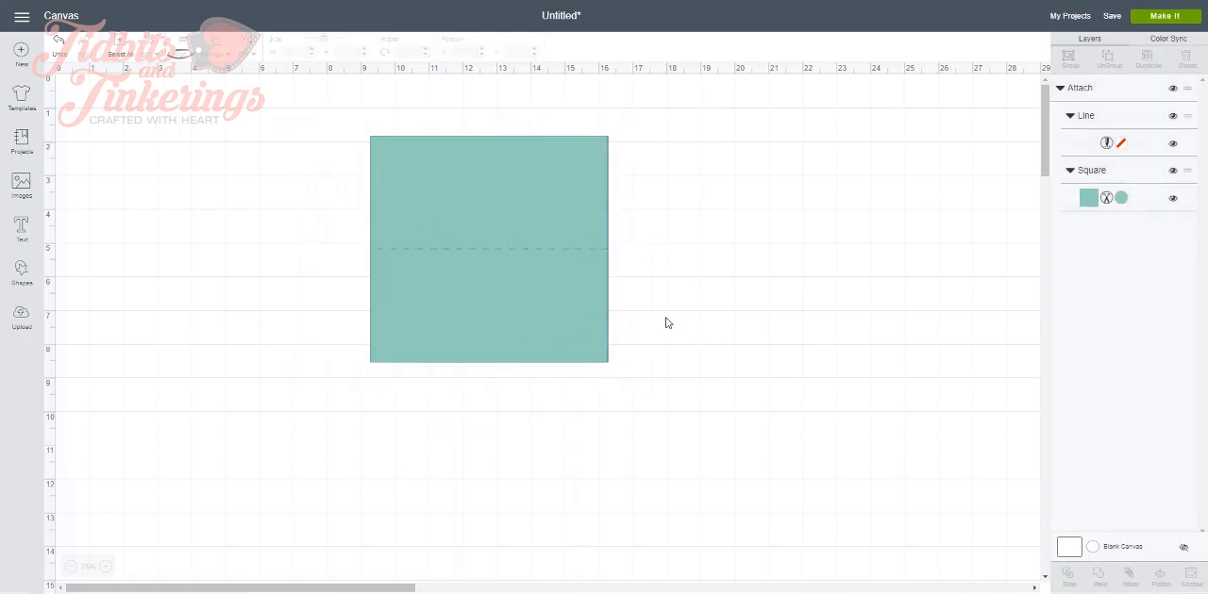
Add a text object with the person's full name and place it on the card's lower half, below the score line
click(22, 231)
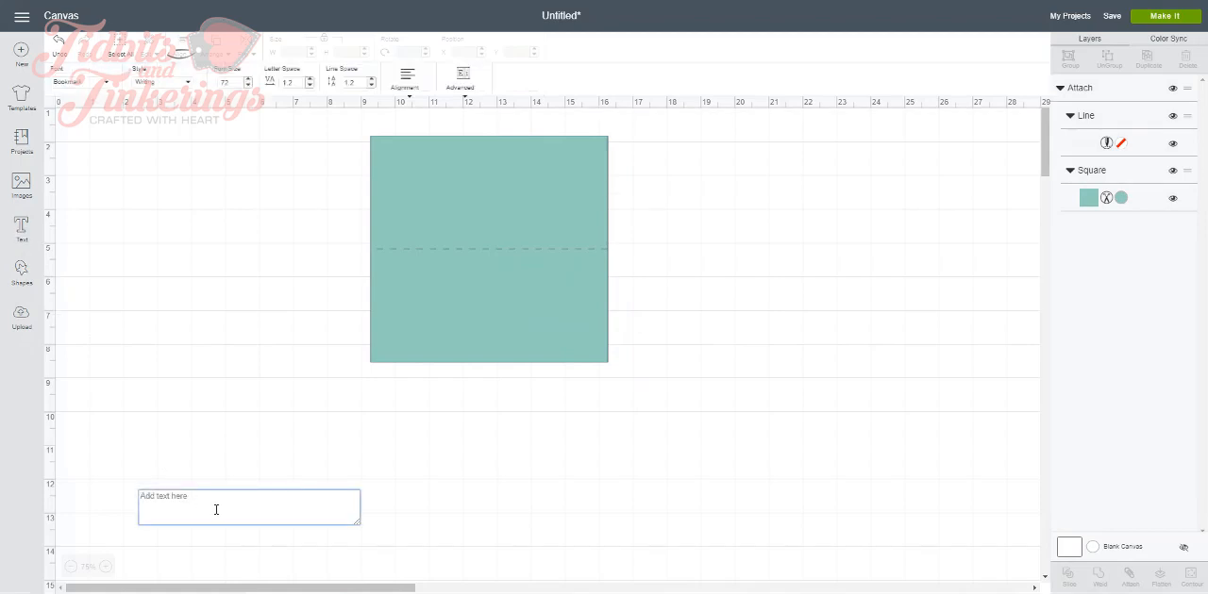
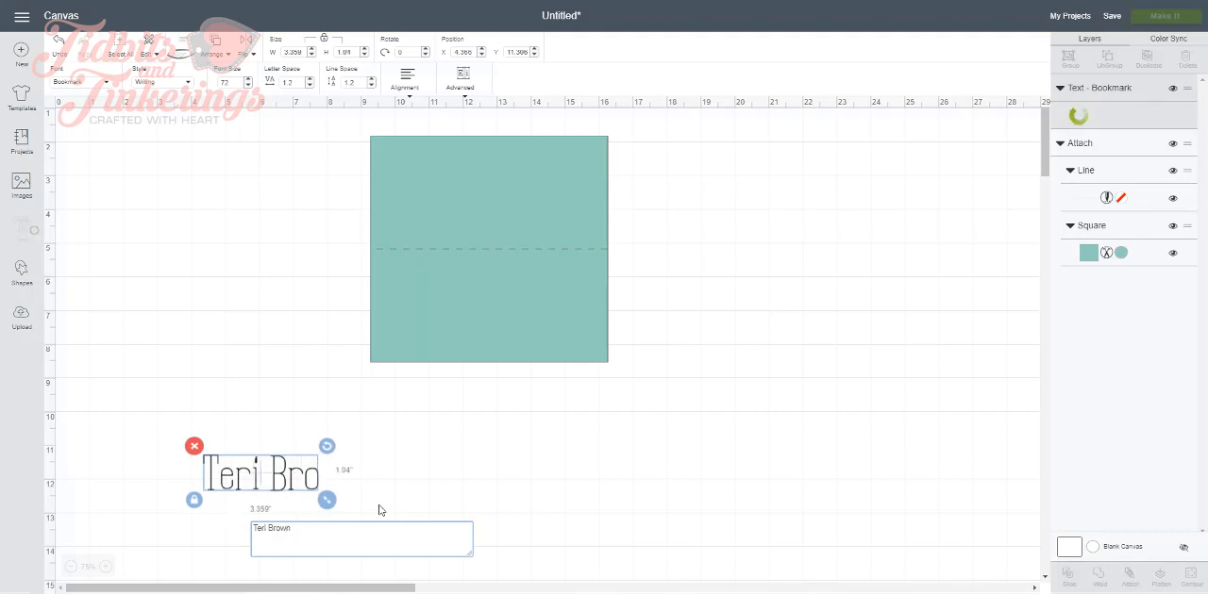
click(448, 454)
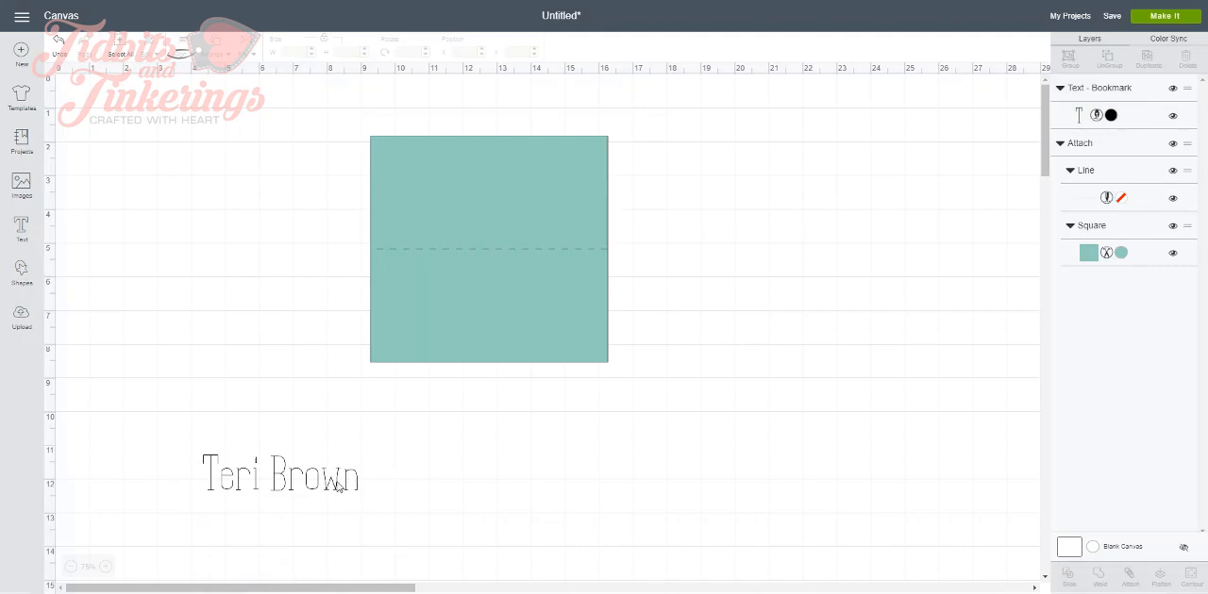
drag(350, 472, 545, 315)
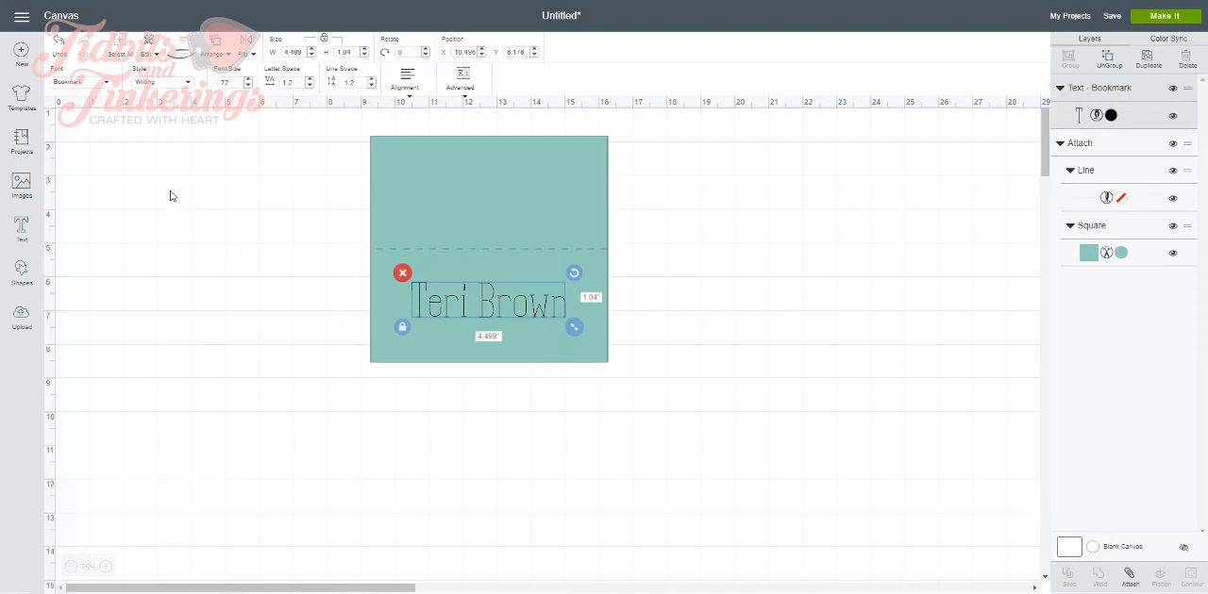
Filter the fonts to Writing styles and change the name's font to Cake Basics
click(108, 87)
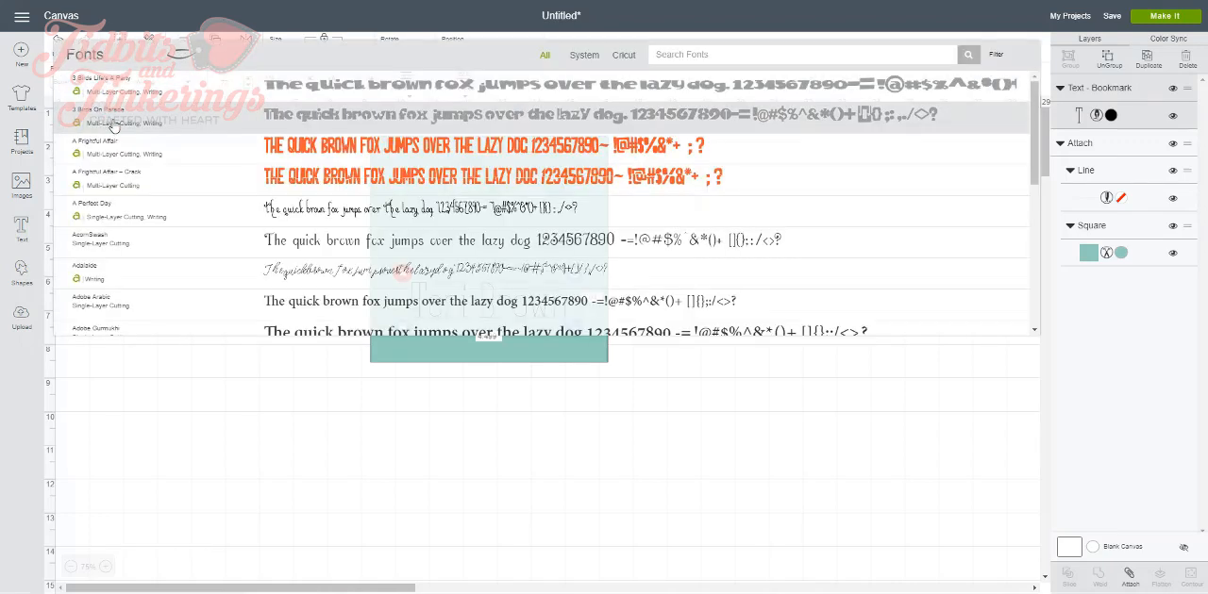
click(996, 58)
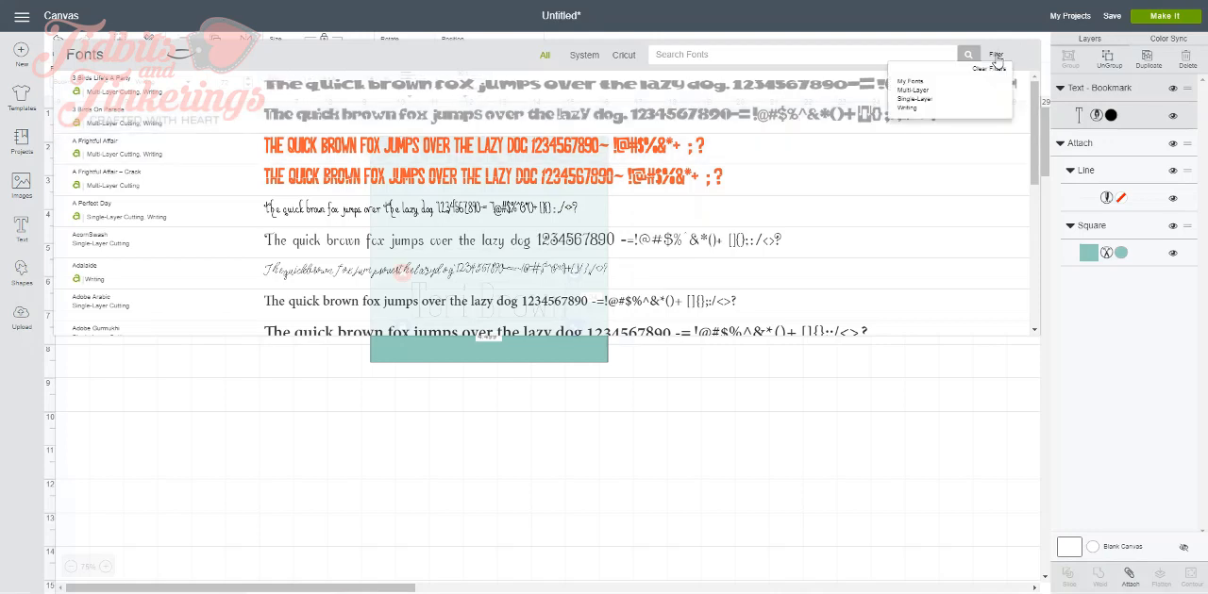
click(909, 108)
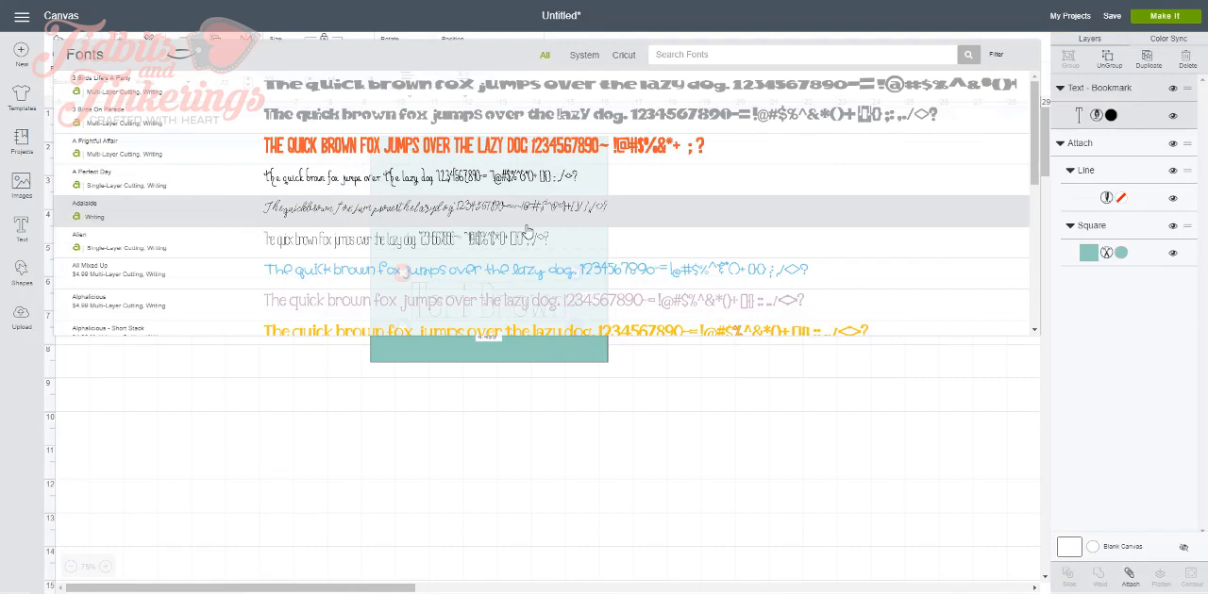
scroll(597, 232, down, 10)
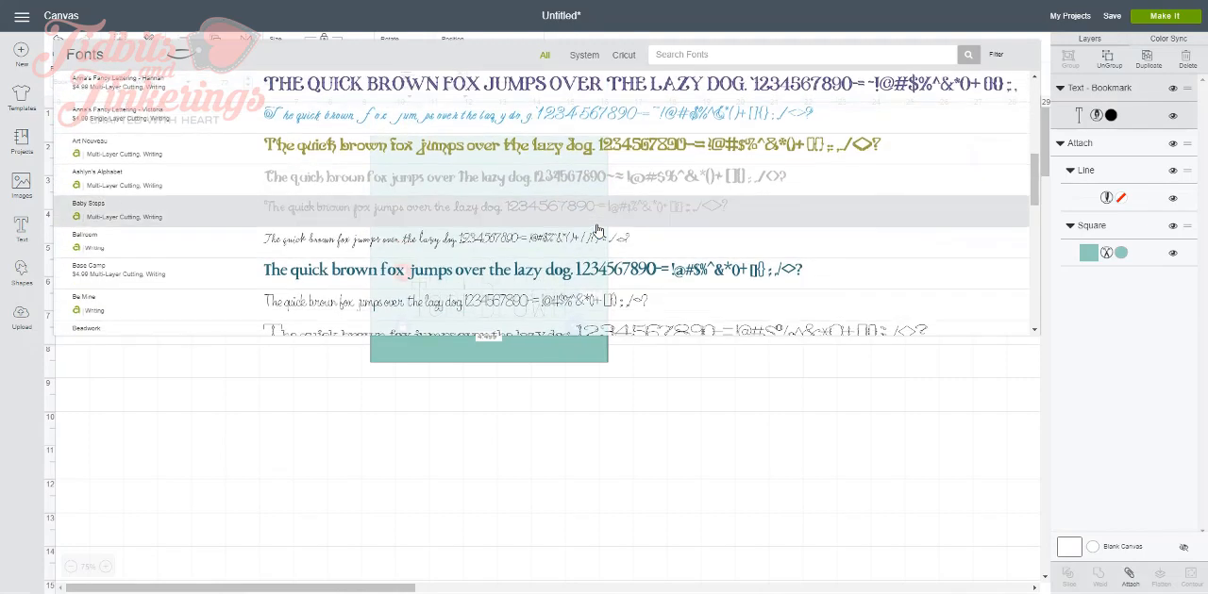
scroll(597, 231, down, 3)
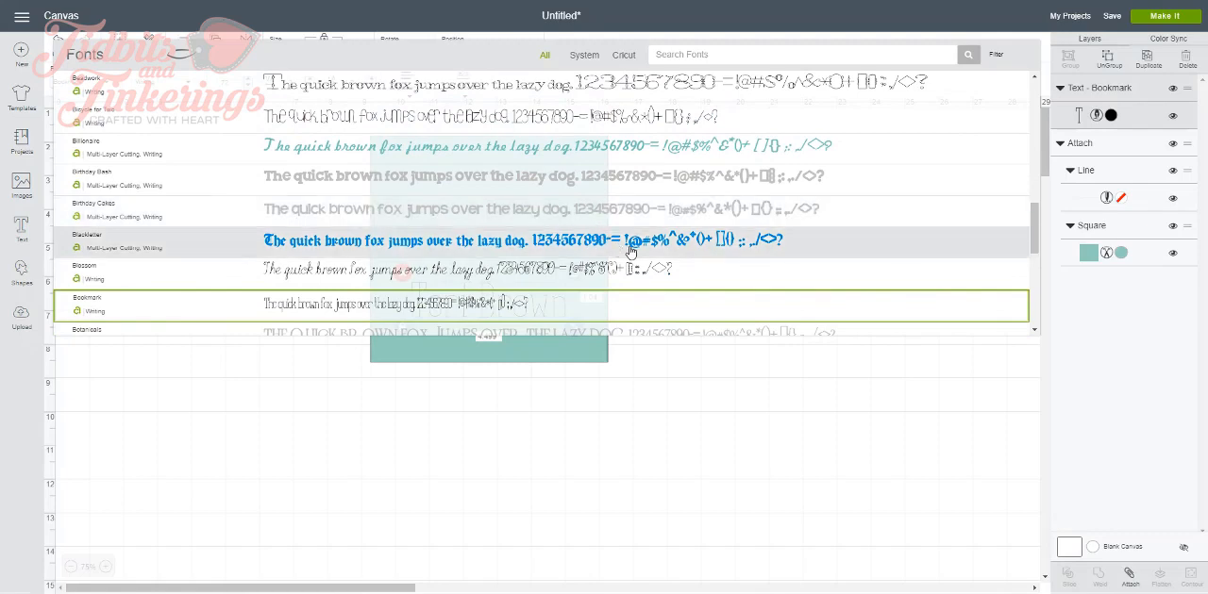
scroll(728, 245, down, 5)
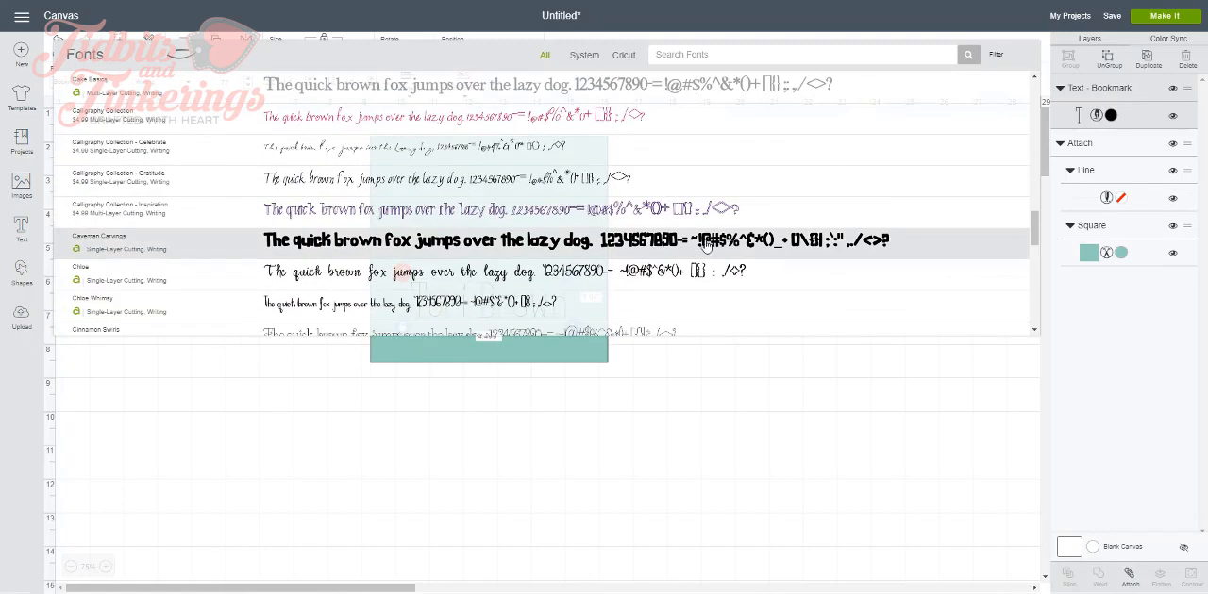
scroll(705, 245, up, 3)
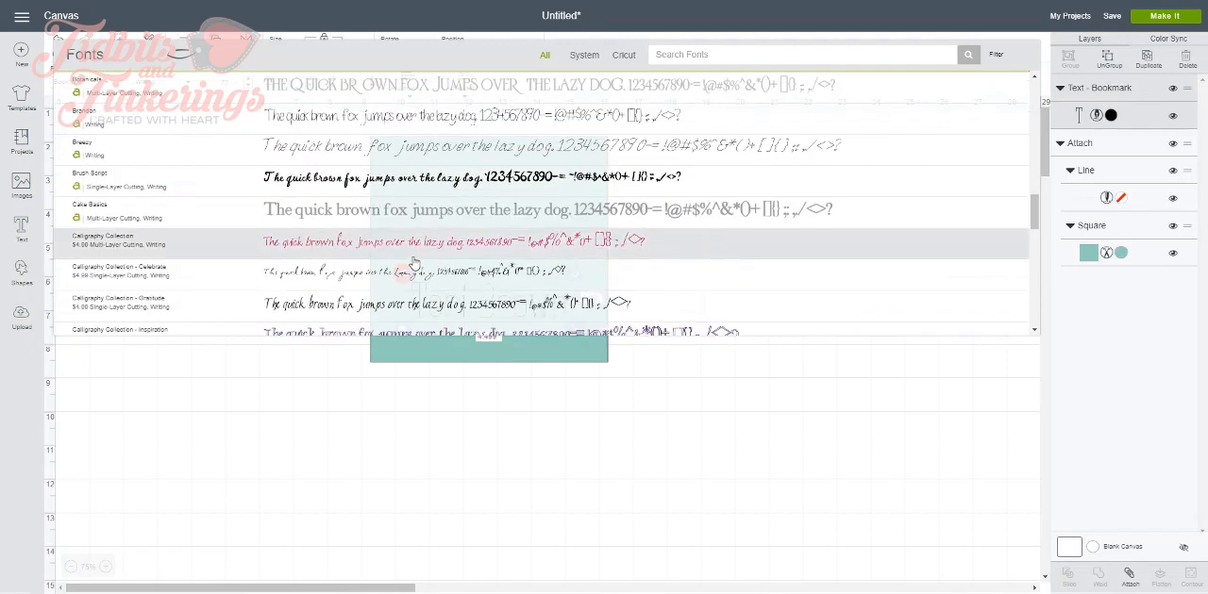
click(416, 217)
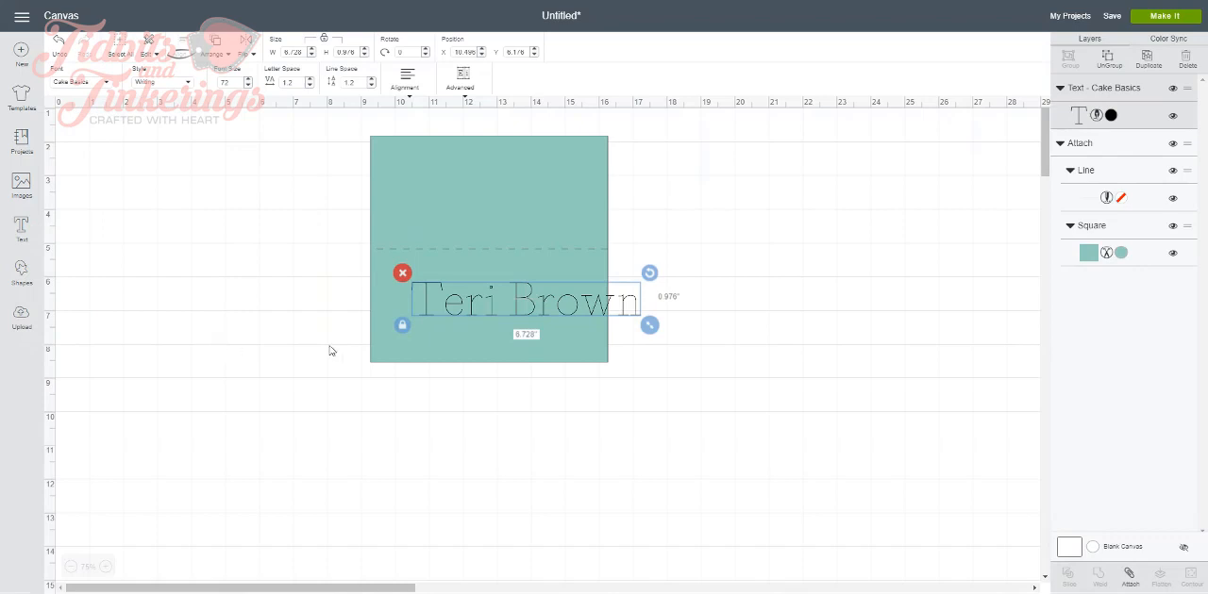
Shrink the name to about 5.93 inches wide within the card's lower half and center it horizontally with the card
drag(587, 312, 555, 317)
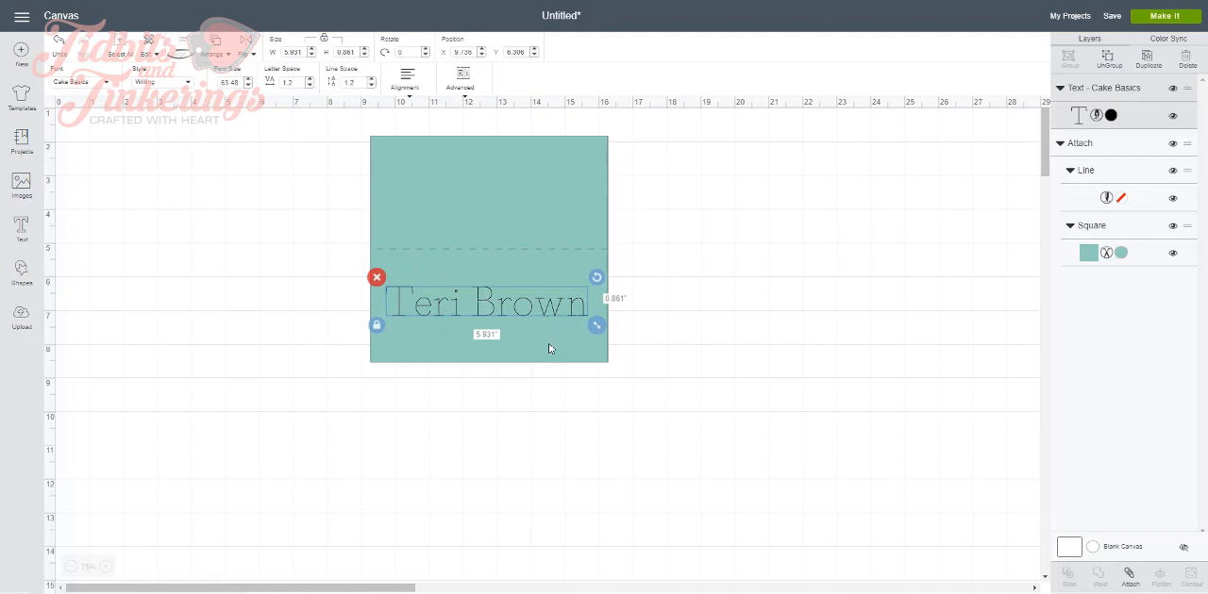
click(550, 352)
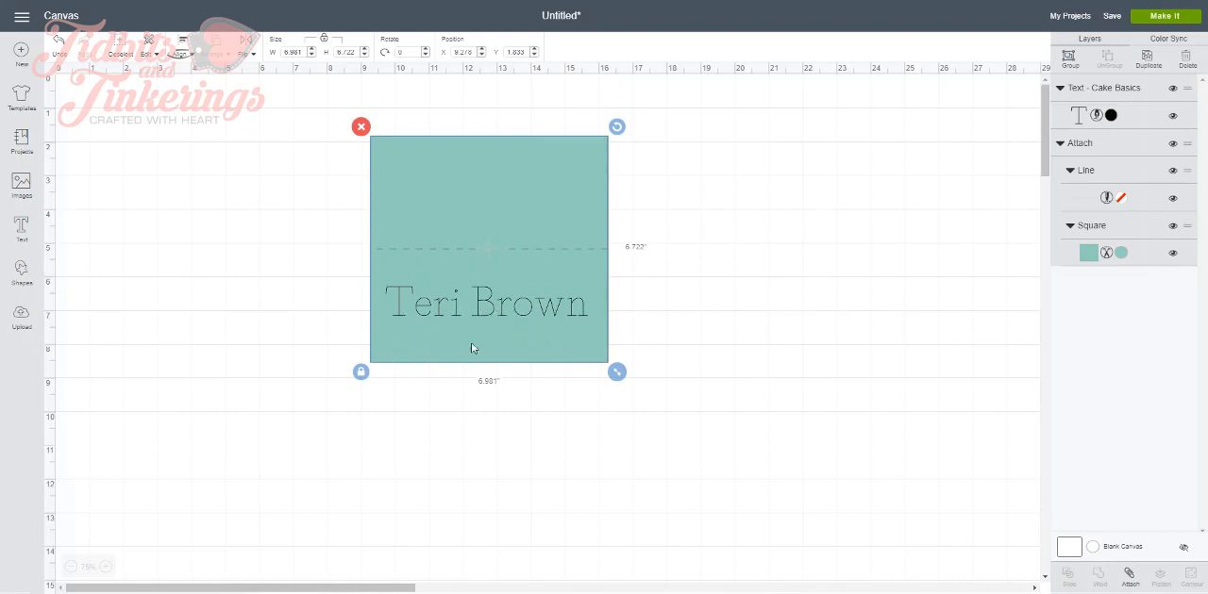
click(185, 59)
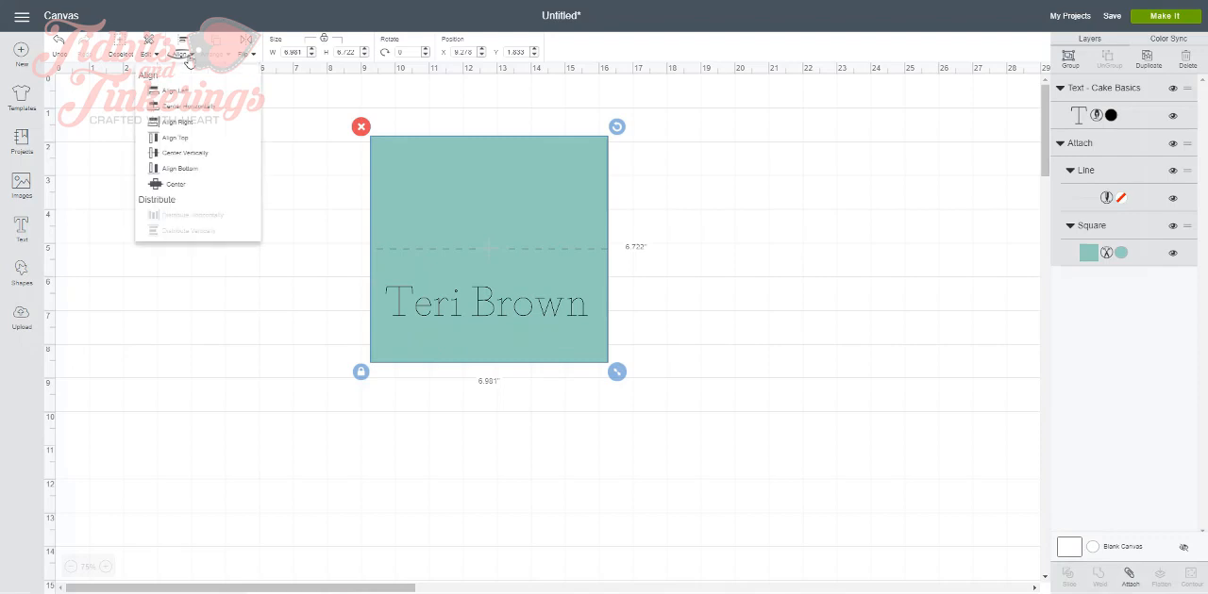
click(189, 106)
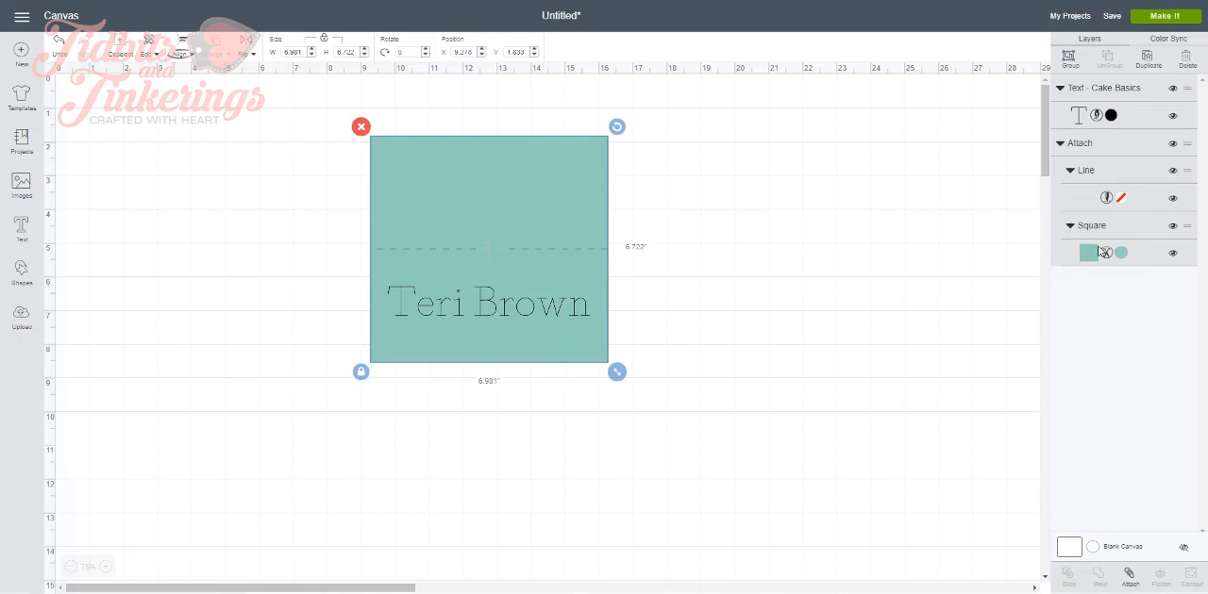
Attach the name to the scored card and shift the attached card slightly lower on the canvas
click(1132, 582)
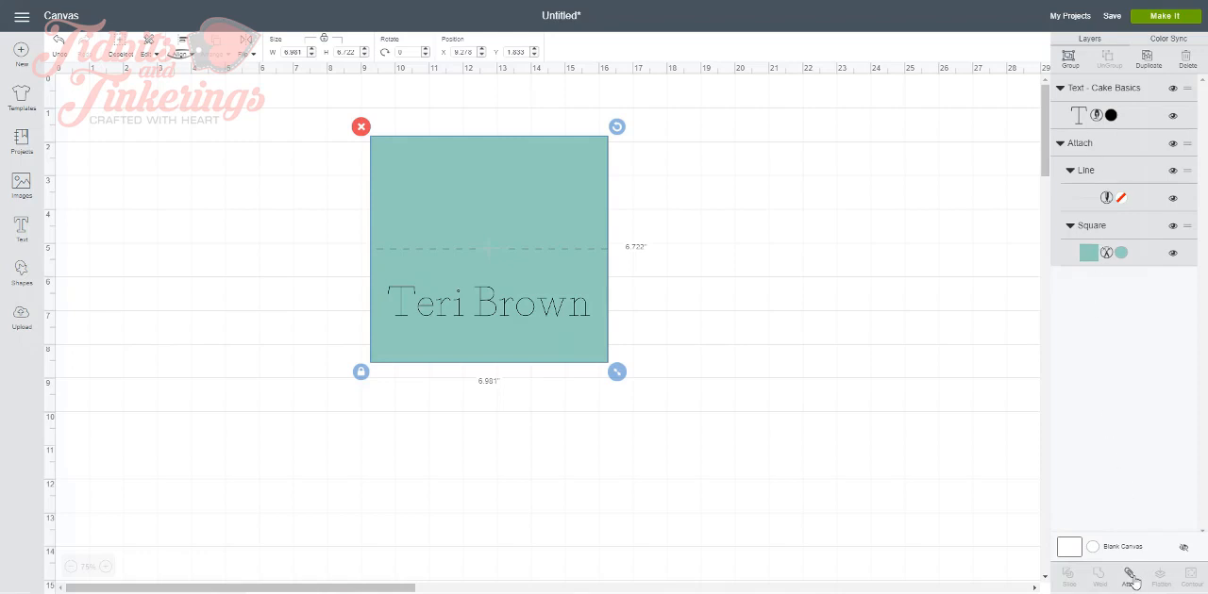
click(719, 355)
drag(451, 223, 442, 248)
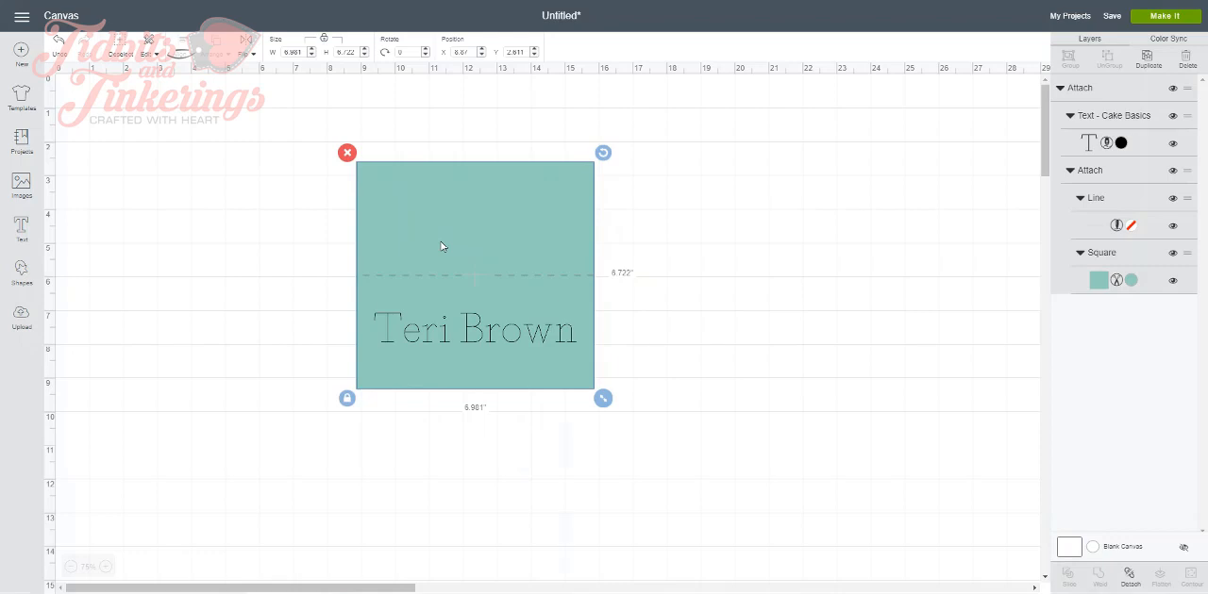
drag(479, 236, 505, 233)
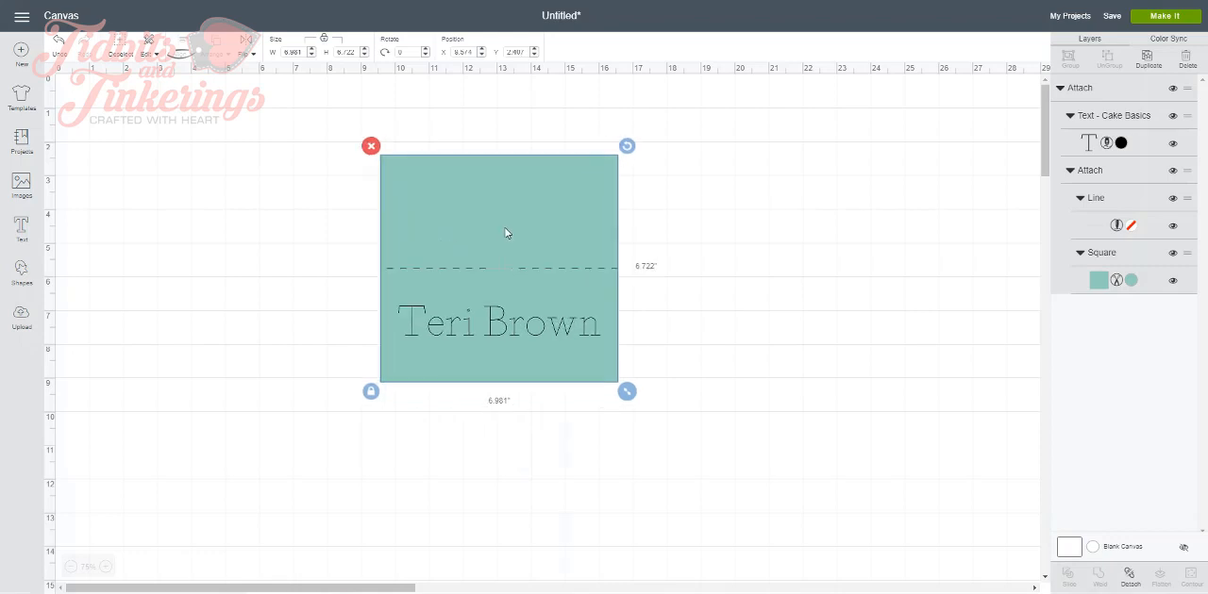
Send the attached card design to mat preparation with Make It
click(1161, 24)
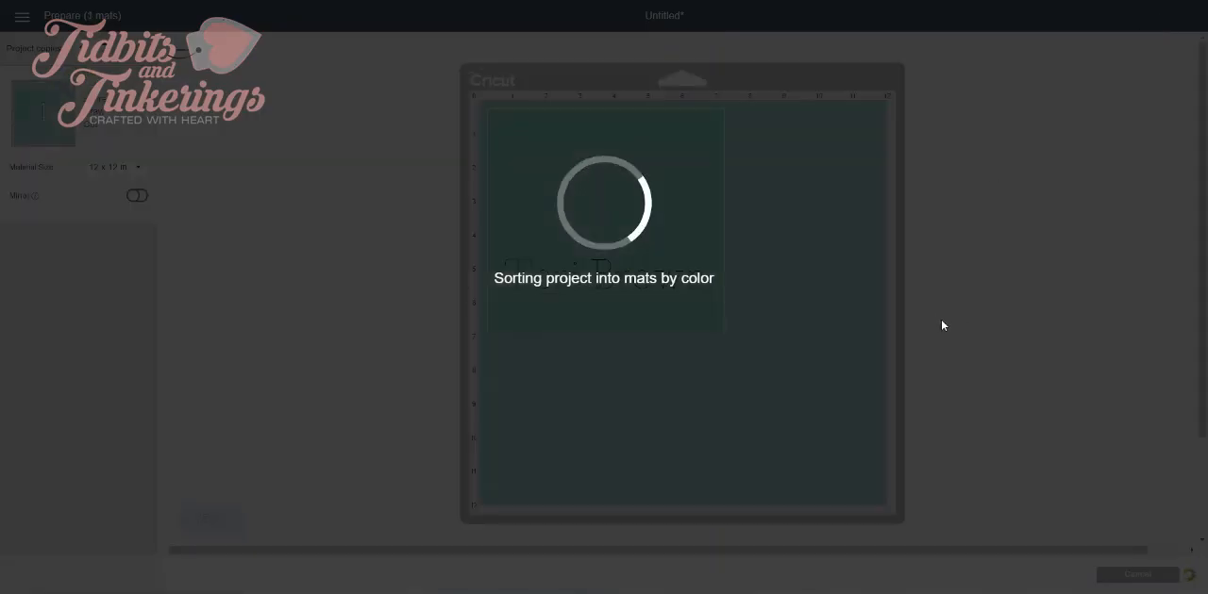